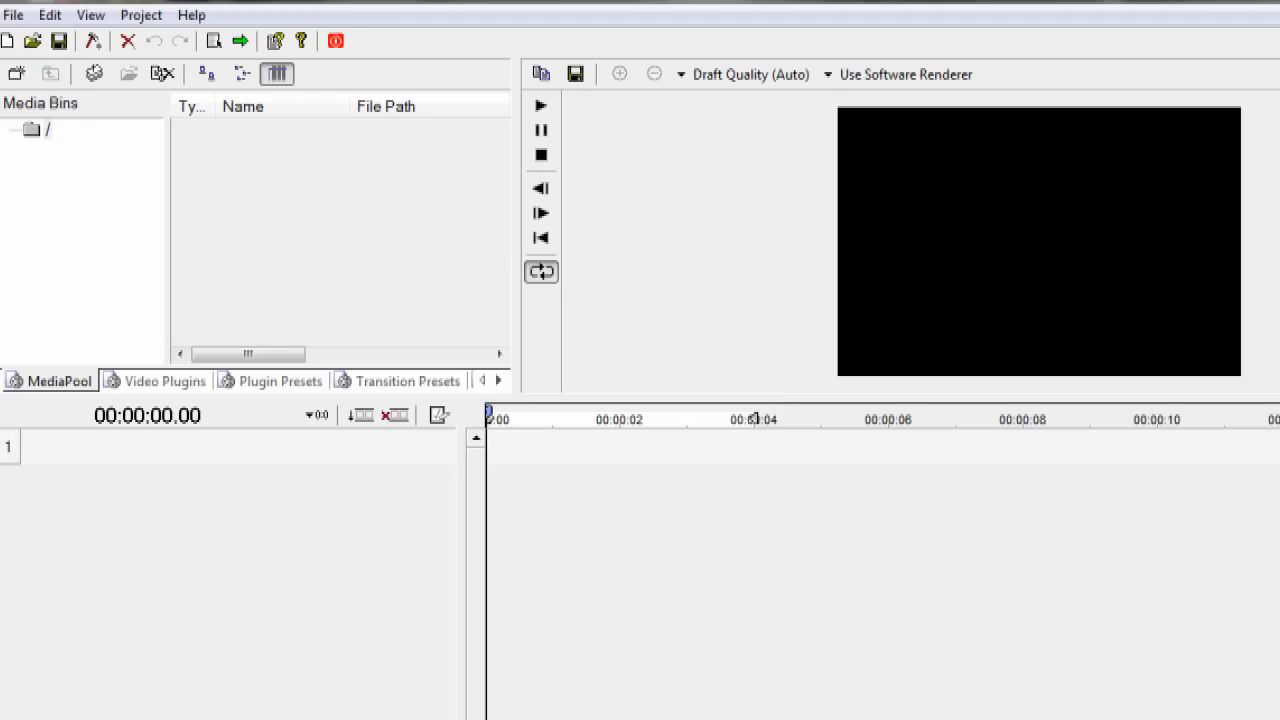
# Bring up the Project menu to reach the Add Media Files command
pyautogui.hotkey('alt', 'p')
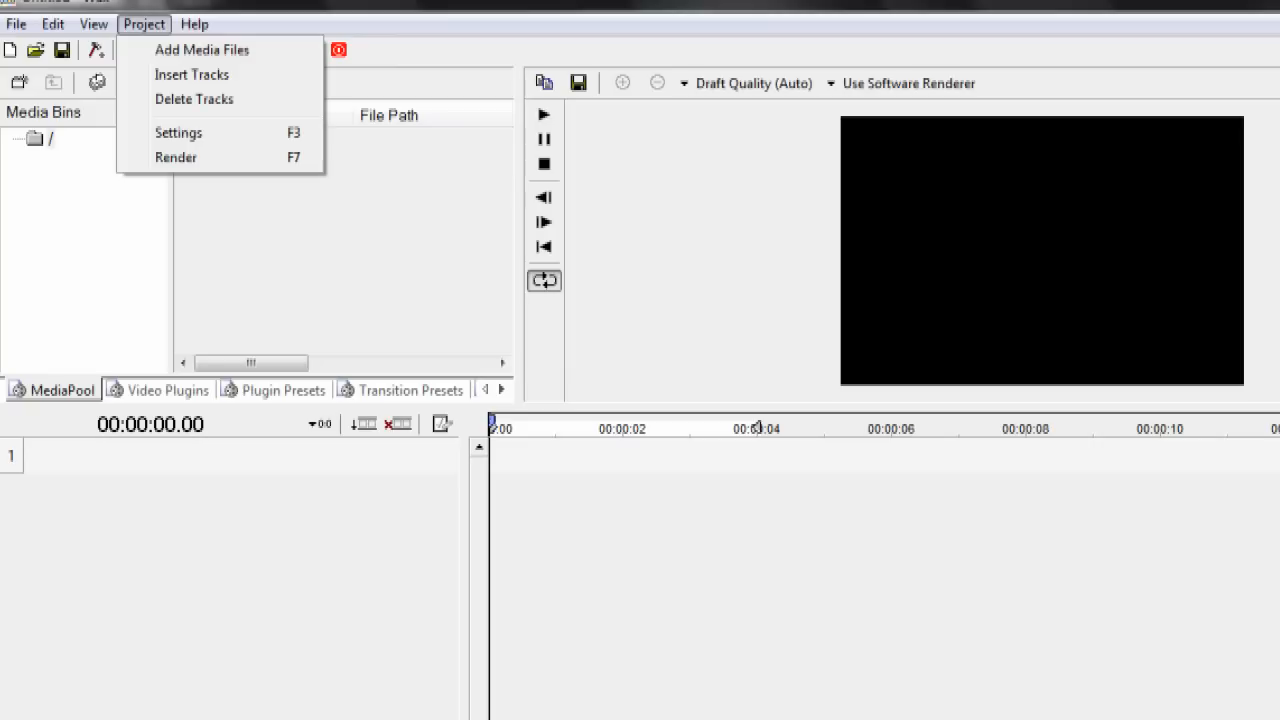